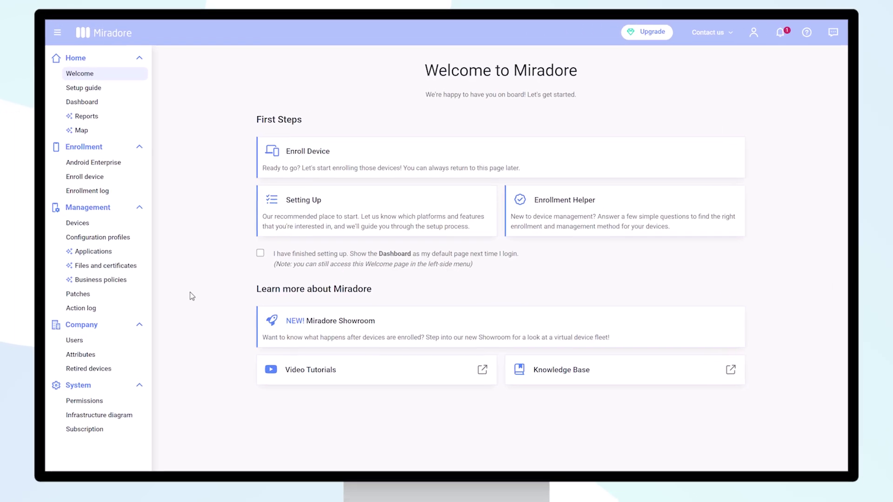
From the Apple Device Enrollment Program node, download dep-public-key.crt and start entering the Apple ID.
{"action": "left_click", "coordinate": [136, 414]}
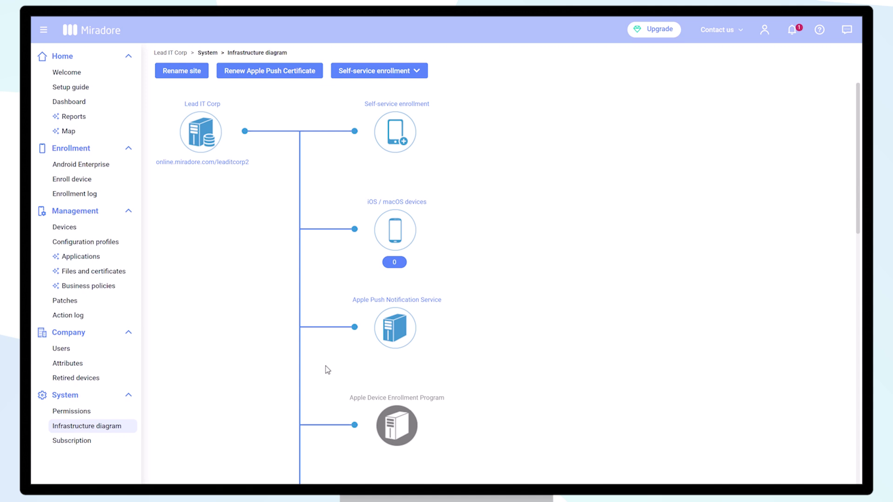
{"action": "scroll", "coordinate": [361, 361], "scroll_direction": "down", "scroll_amount": 3}
{"action": "left_click", "coordinate": [396, 286]}
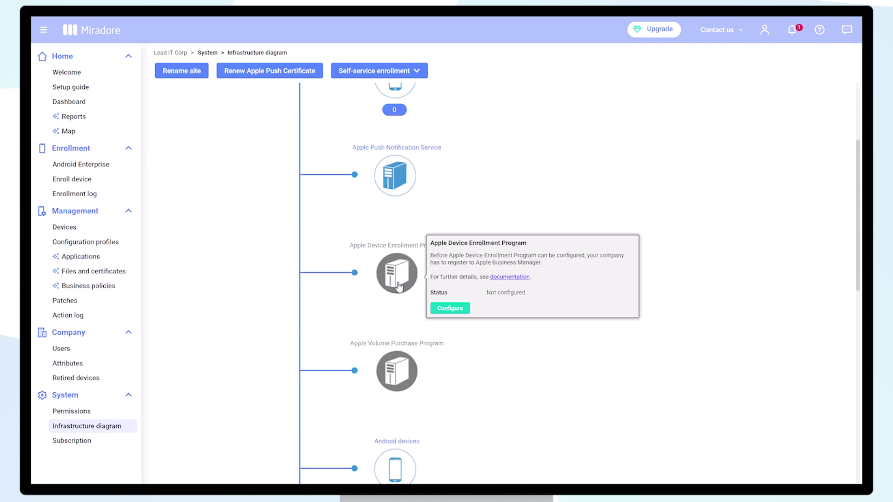
{"action": "left_click", "coordinate": [450, 309]}
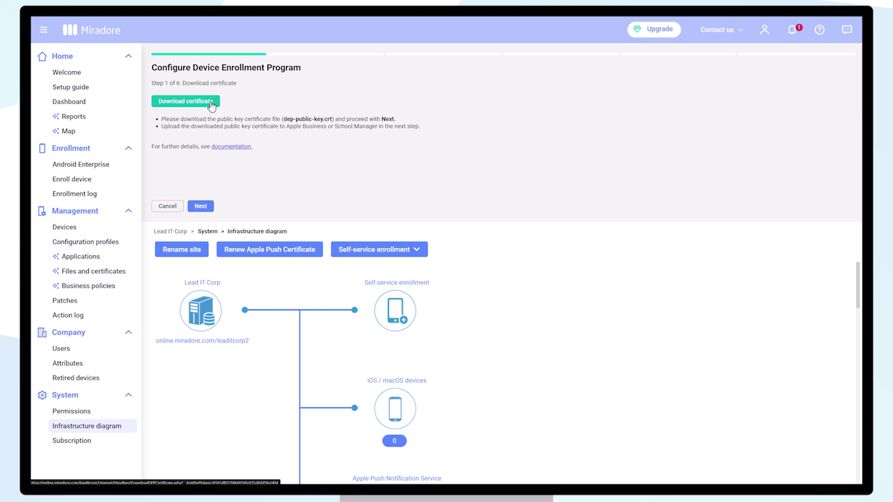
{"action": "left_click", "coordinate": [211, 106]}
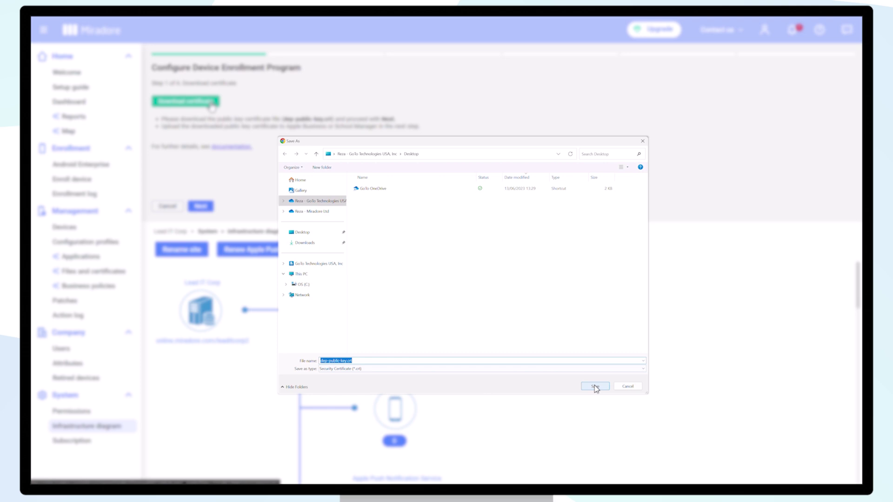
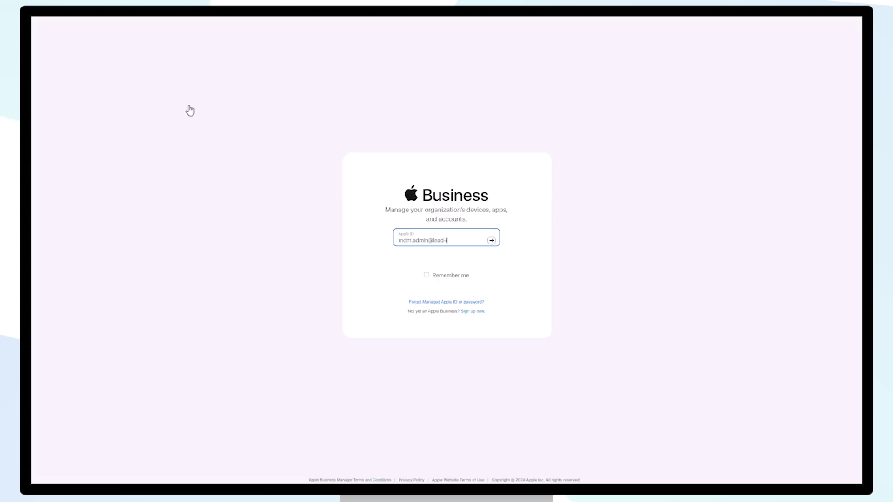
Sign in to Apple Business Manager and go to the account's Preferences page.
{"action": "key", "text": "Return"}
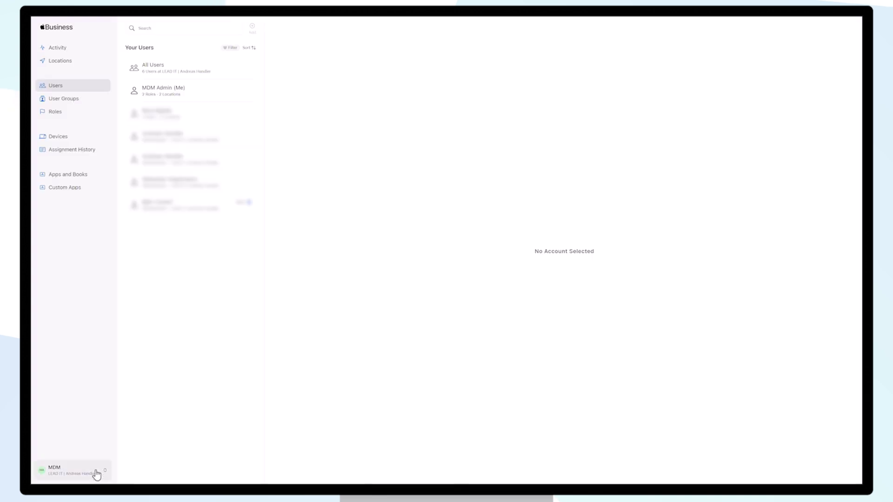
{"action": "left_click", "coordinate": [95, 473]}
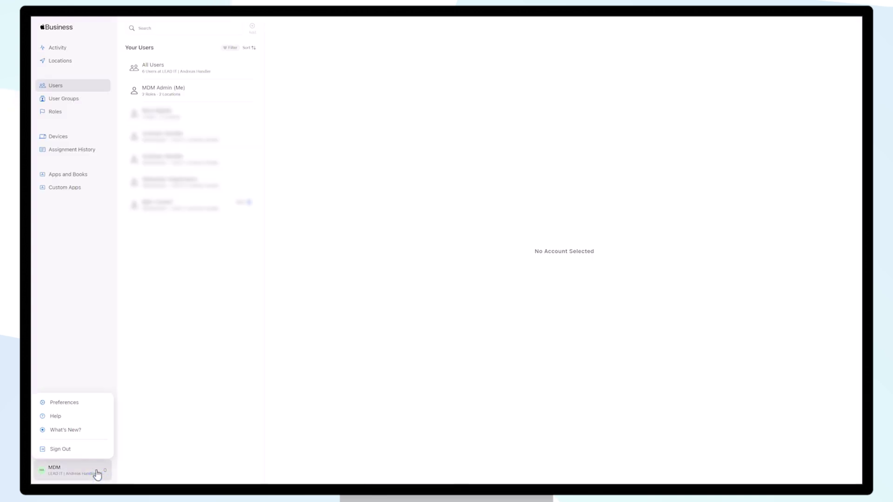
{"action": "left_click", "coordinate": [91, 411]}
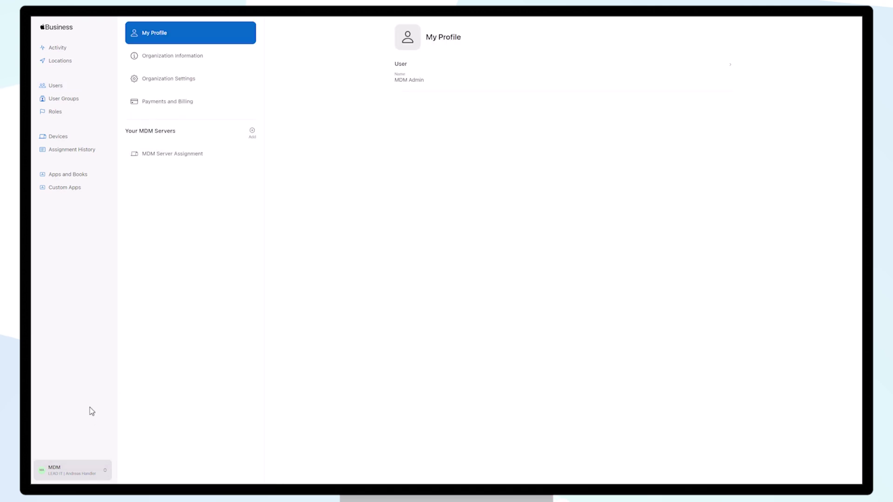
Add and save an MDM server named 'Lead IT Corp' using dep-public-key.crt as its public key.
{"action": "left_click", "coordinate": [252, 131]}
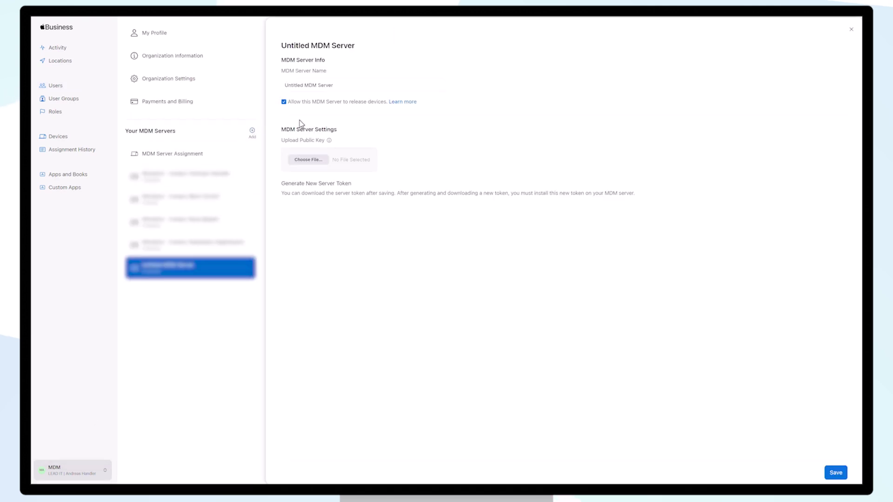
{"action": "left_click_drag", "start_coordinate": [340, 85], "coordinate": [266, 86]}
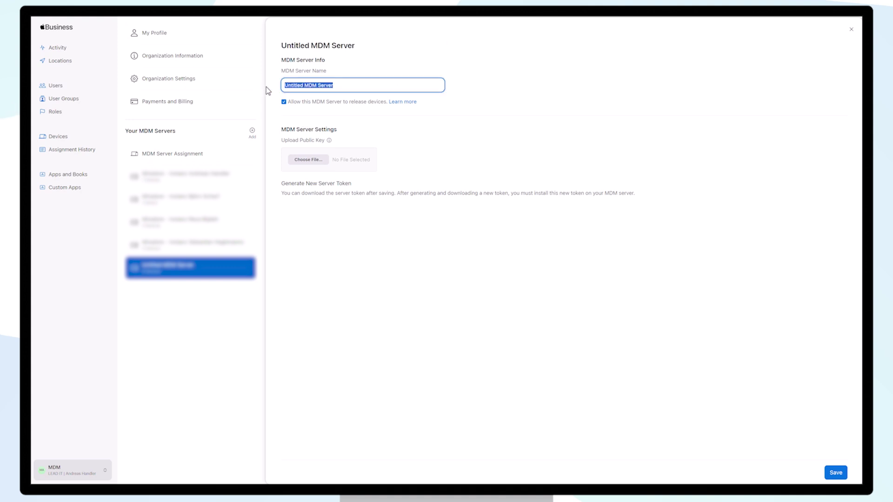
{"action": "type", "text": "Lead IT Corp"}
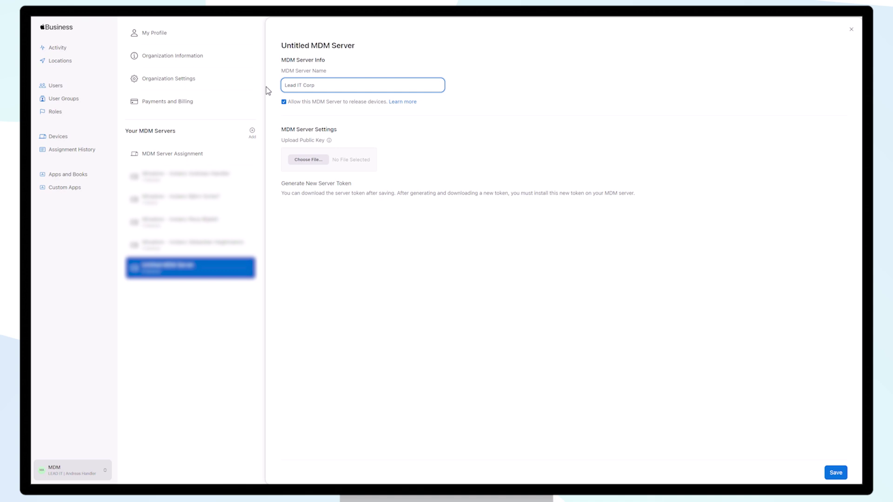
{"action": "left_click", "coordinate": [314, 161]}
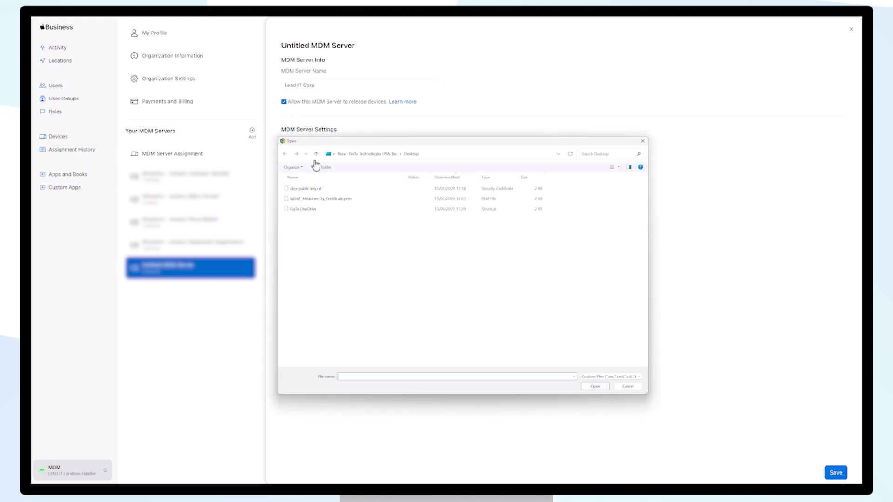
{"action": "left_click", "coordinate": [313, 189]}
{"action": "double_click", "coordinate": [312, 189]}
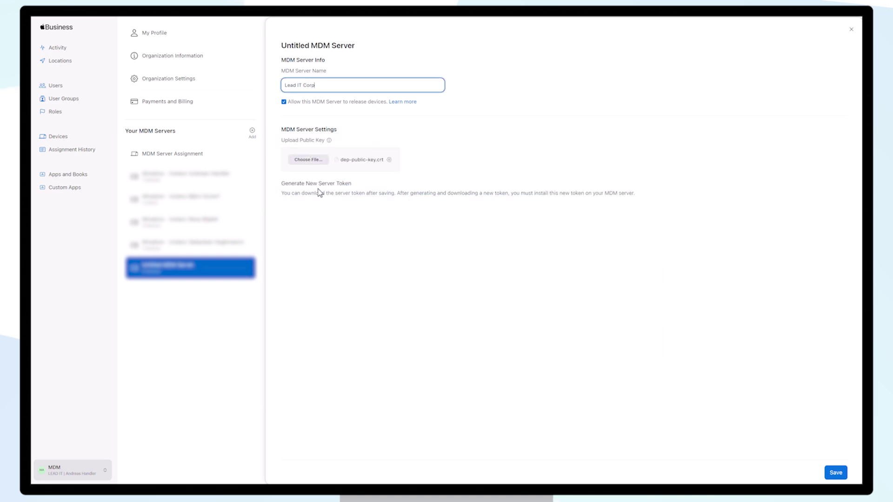
{"action": "left_click", "coordinate": [836, 474]}
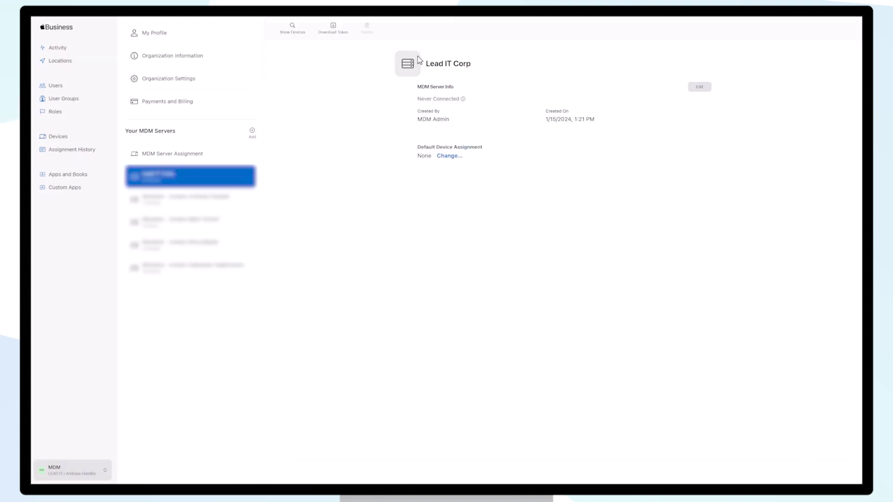
Download the Lead IT Corp server token (.p7m) to the desktop and return to Miradore.
{"action": "left_click", "coordinate": [335, 32]}
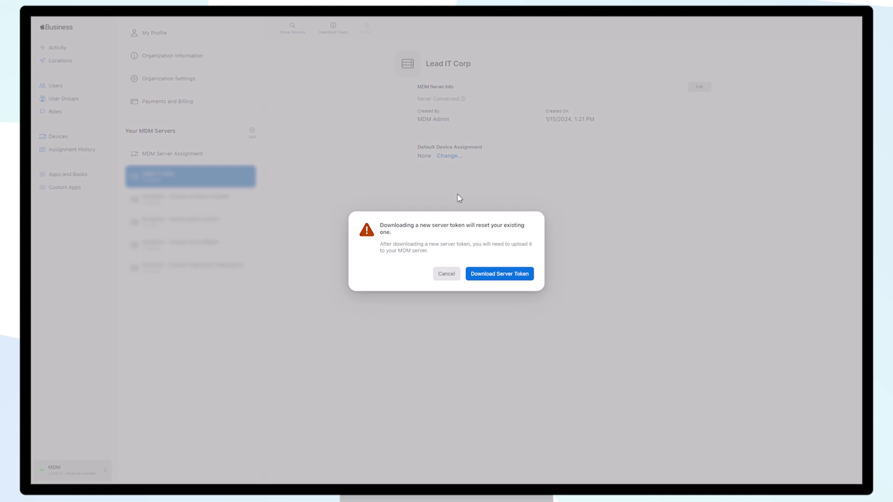
{"action": "left_click", "coordinate": [518, 277]}
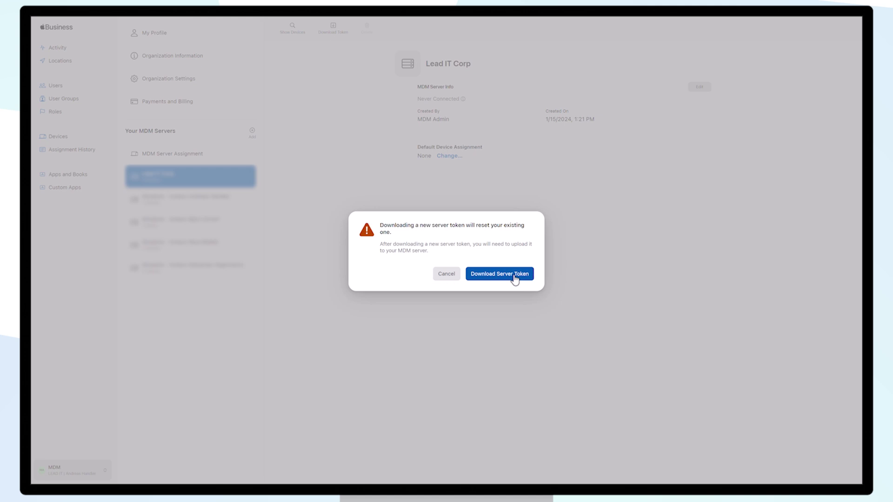
{"action": "left_click", "coordinate": [515, 279]}
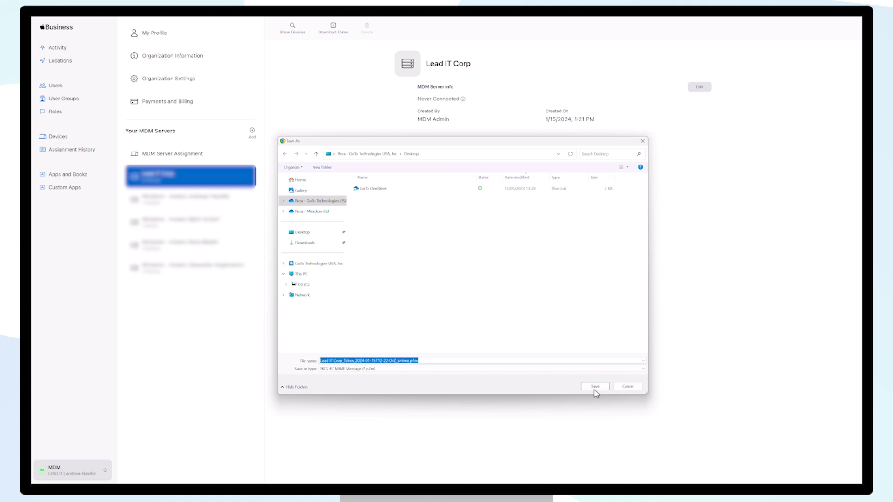
{"action": "left_click", "coordinate": [595, 388]}
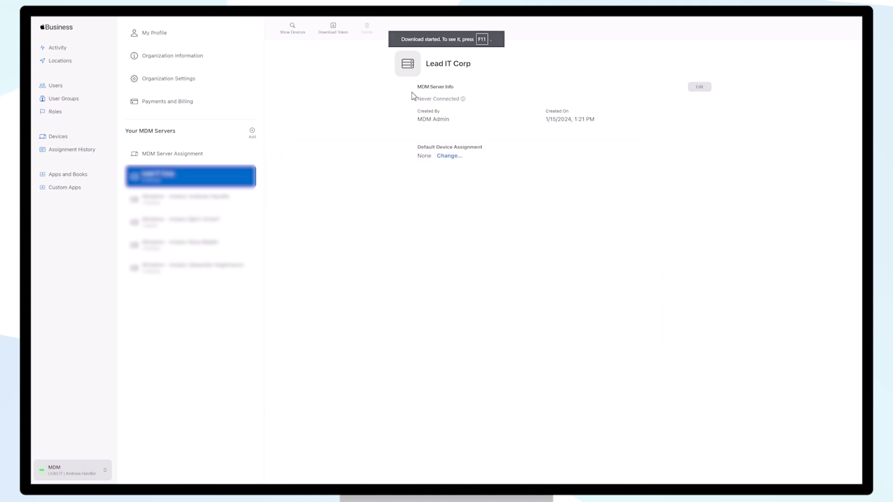
{"action": "key", "text": "ctrl+w"}
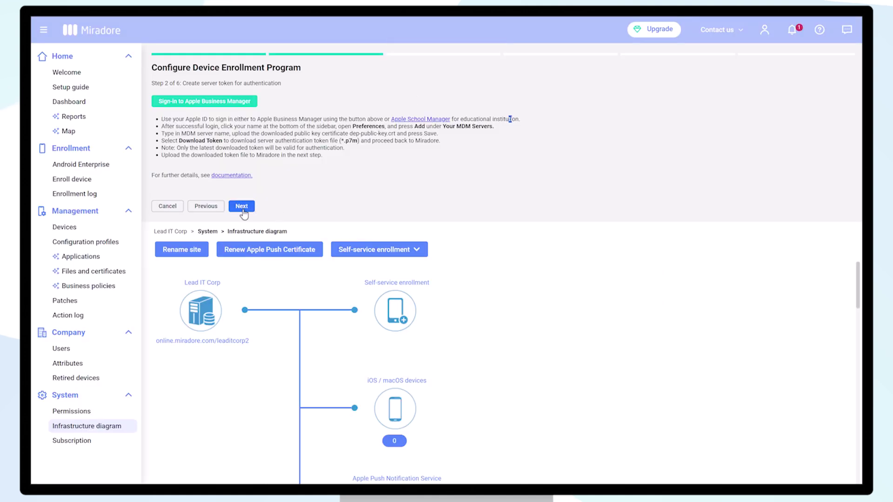
Upload the .p7m server token to Miradore, valid to 1/14/2025, and continue to naming.
{"action": "left_click", "coordinate": [241, 208]}
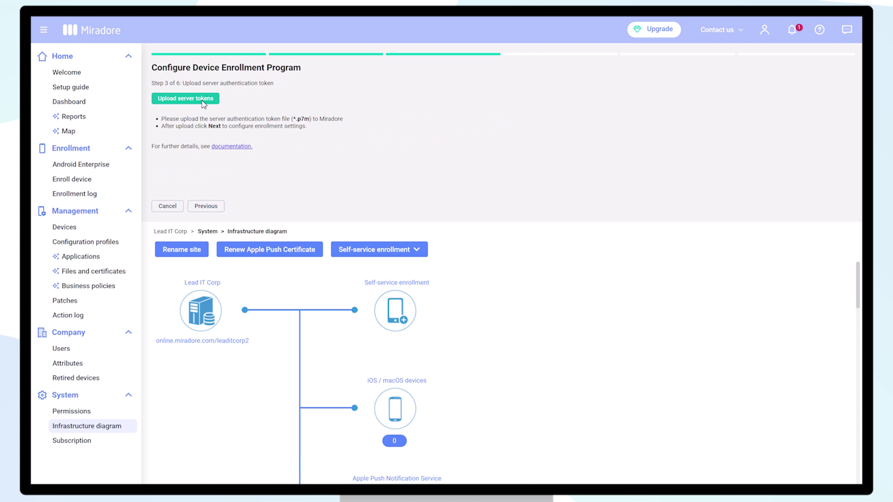
{"action": "left_click", "coordinate": [203, 99]}
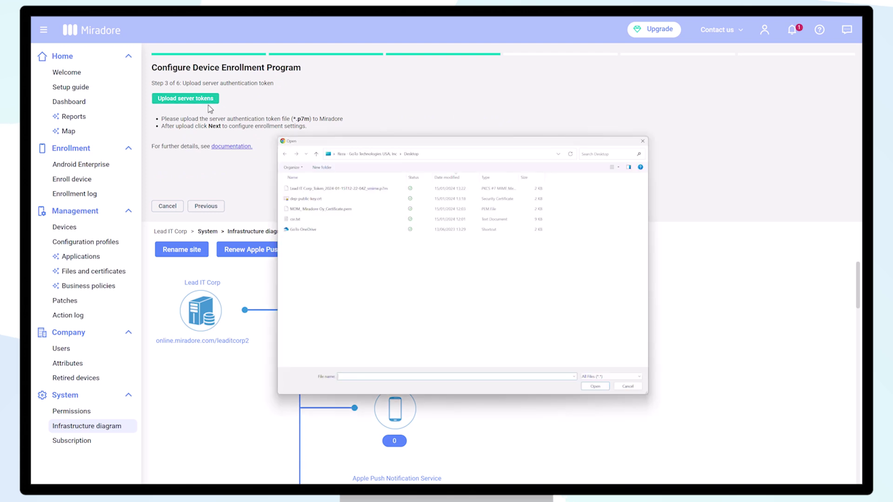
{"action": "double_click", "coordinate": [324, 191]}
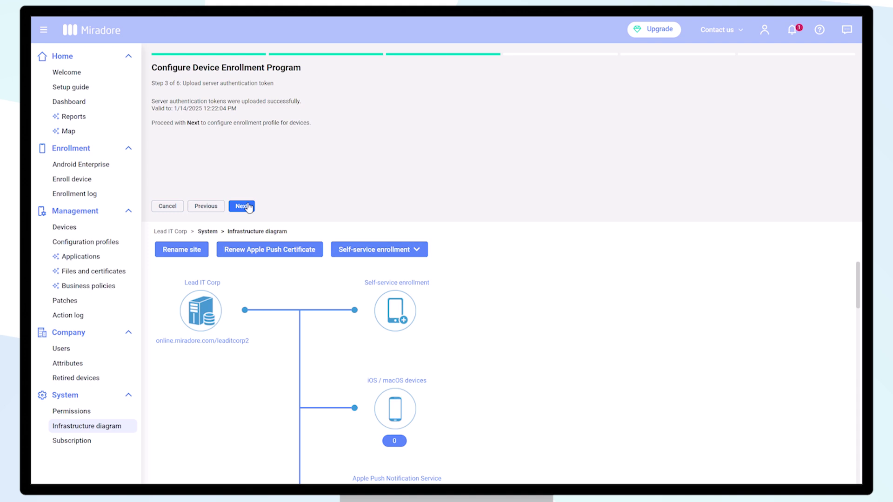
{"action": "left_click", "coordinate": [246, 206]}
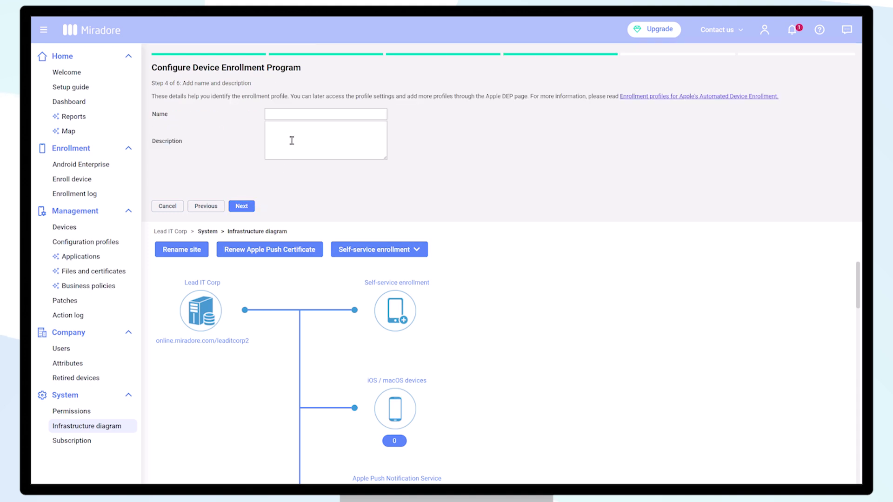
Name the enrollment profile 'Lead It Corp' and enable automatic purchase date.
{"action": "left_click", "coordinate": [300, 117]}
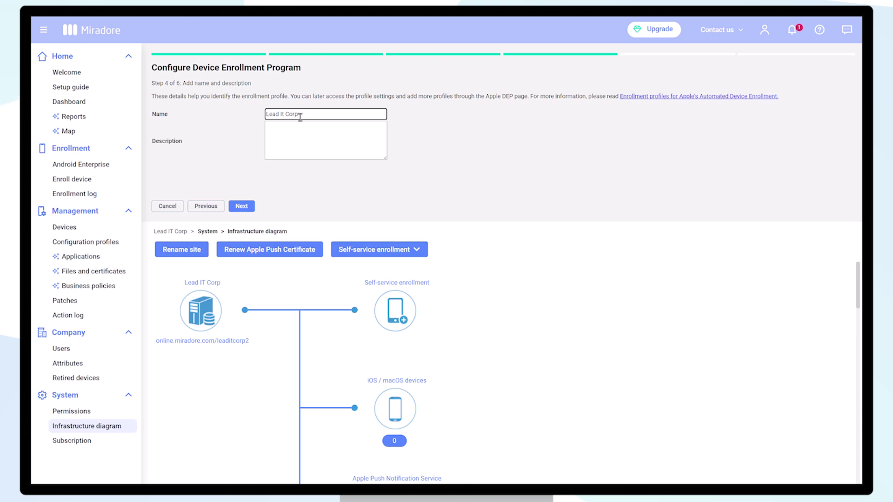
{"action": "left_click", "coordinate": [247, 207]}
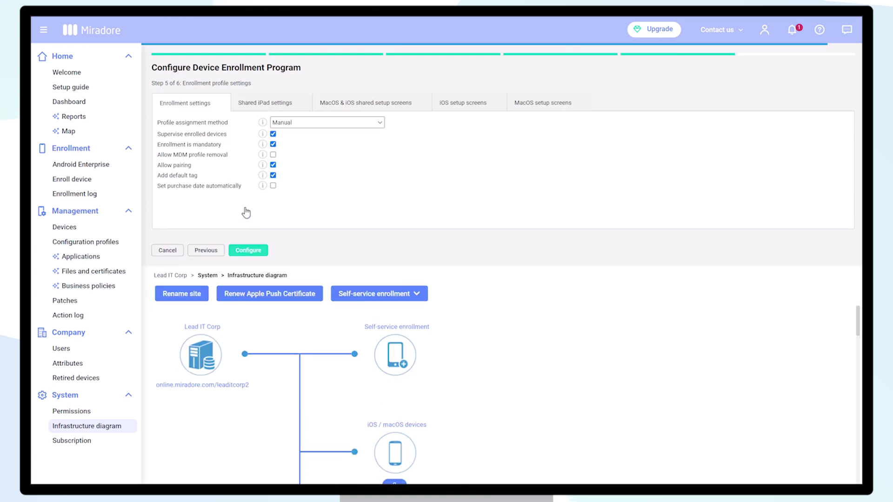
{"action": "left_click", "coordinate": [274, 186]}
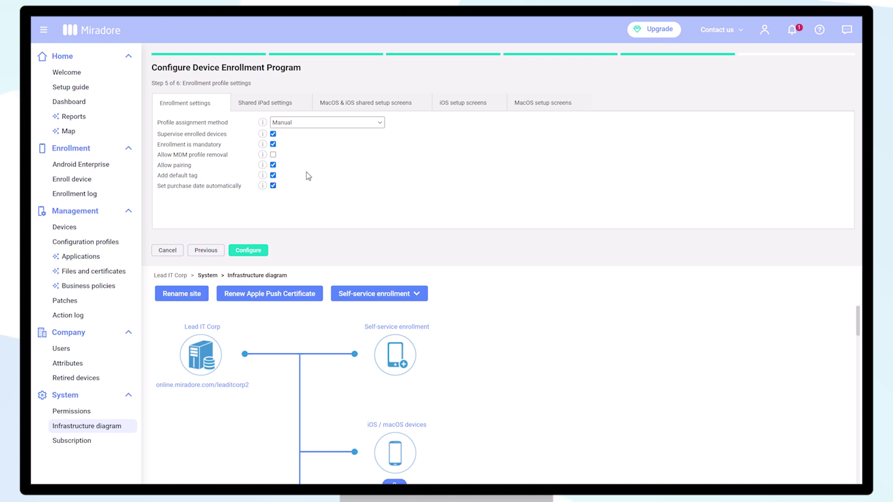
Skip the cellular plan, migration, get started, home button, iMessage/FaceTime and on-boarding setup screens.
{"action": "left_click", "coordinate": [461, 103]}
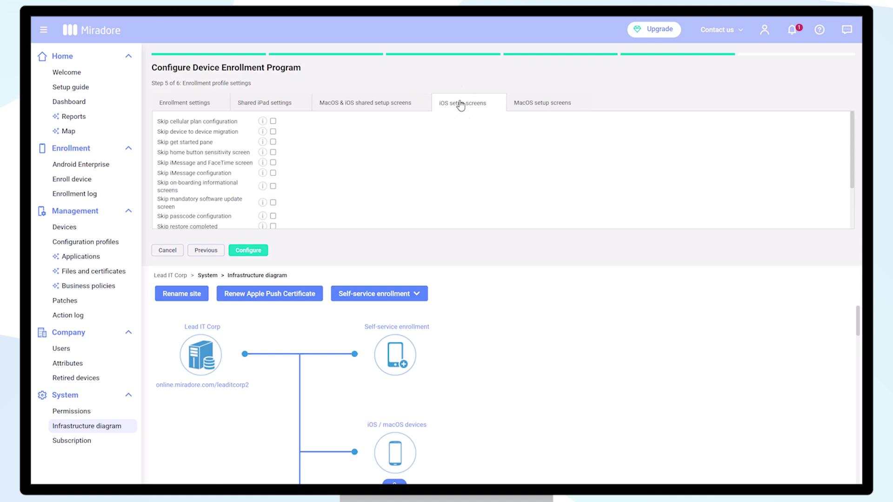
{"action": "left_click", "coordinate": [274, 121]}
{"action": "left_click", "coordinate": [273, 131]}
{"action": "left_click", "coordinate": [273, 141]}
{"action": "left_click", "coordinate": [273, 152]}
{"action": "left_click", "coordinate": [273, 162]}
{"action": "left_click", "coordinate": [273, 173]}
{"action": "left_click", "coordinate": [273, 186]}
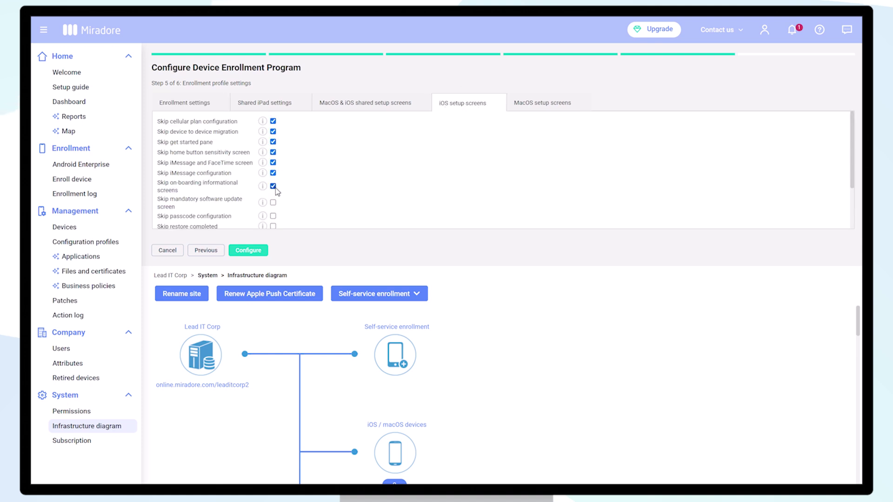
Skip software update, passcode, restore, watch migration, zoom and move-from-Android screens, then finish configuration.
{"action": "scroll", "coordinate": [274, 188], "scroll_direction": "down", "scroll_amount": 2}
{"action": "left_click", "coordinate": [273, 141]}
{"action": "left_click", "coordinate": [273, 154]}
{"action": "left_click", "coordinate": [273, 165]}
{"action": "left_click", "coordinate": [273, 179]}
{"action": "left_click", "coordinate": [273, 191]}
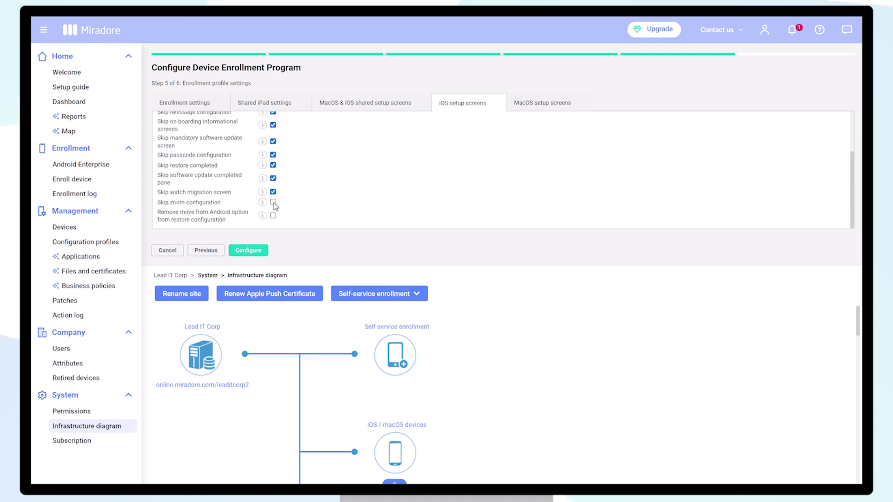
{"action": "left_click", "coordinate": [273, 202]}
{"action": "left_click", "coordinate": [273, 216]}
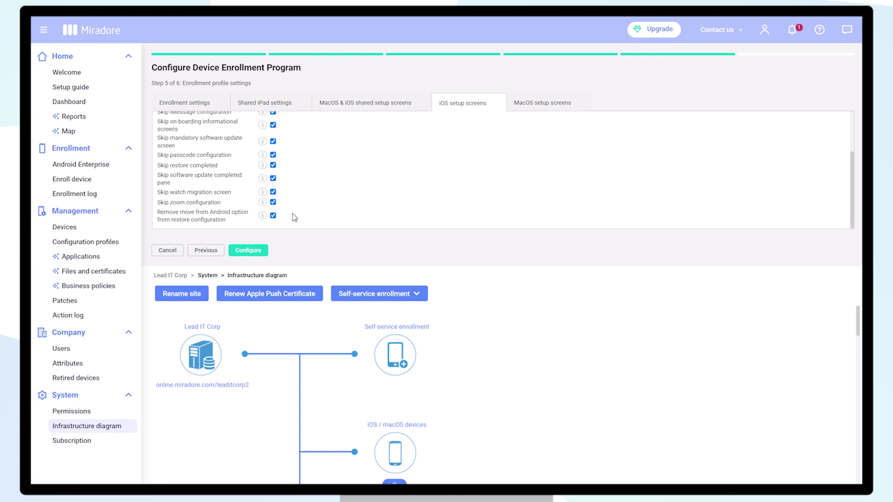
{"action": "left_click", "coordinate": [254, 252]}
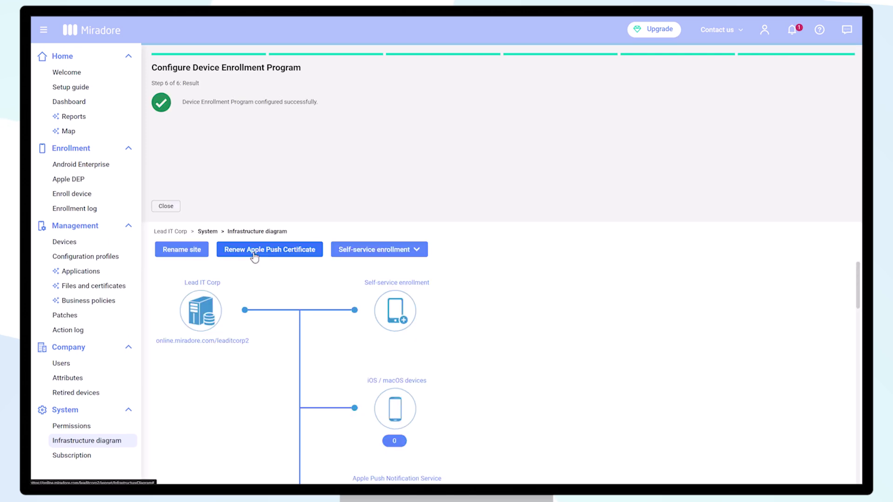
{"action": "left_click", "coordinate": [167, 207]}
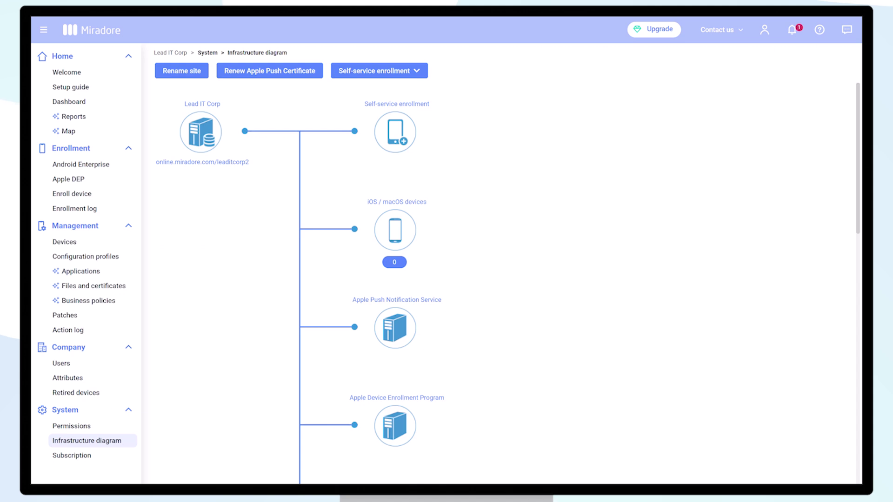
Assign the Lead It Corp (Default) enrollment profile to the iPhone SE in the Apple DEP list.
{"action": "left_click", "coordinate": [91, 184]}
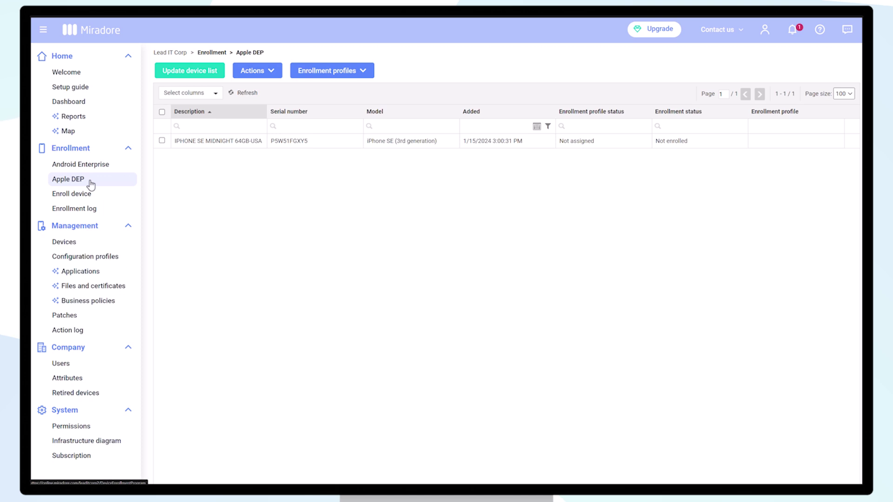
{"action": "left_click", "coordinate": [163, 140]}
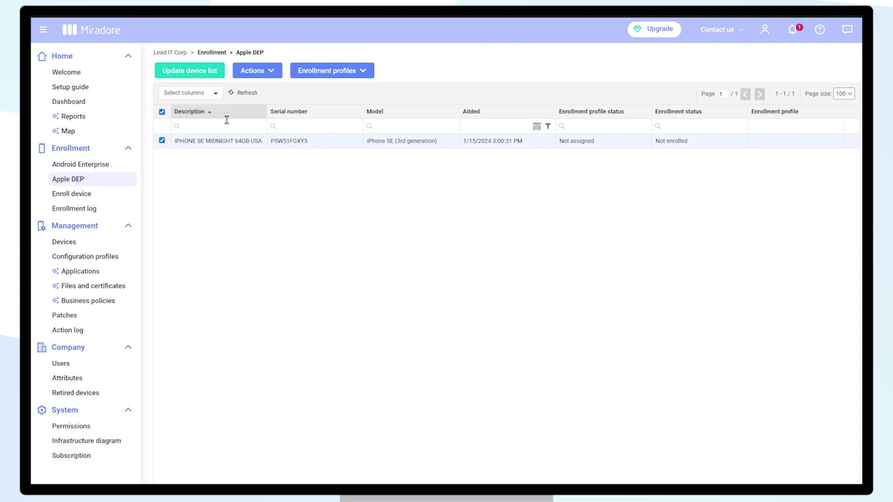
{"action": "left_click", "coordinate": [276, 75]}
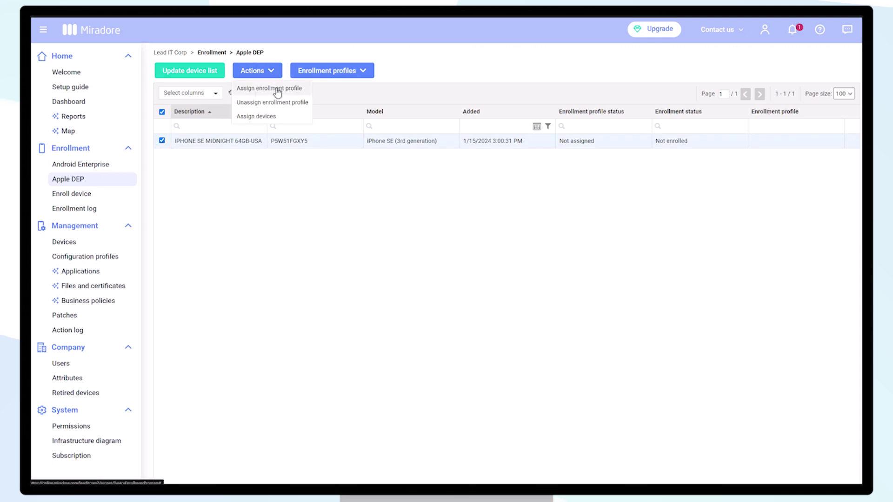
{"action": "left_click", "coordinate": [278, 89]}
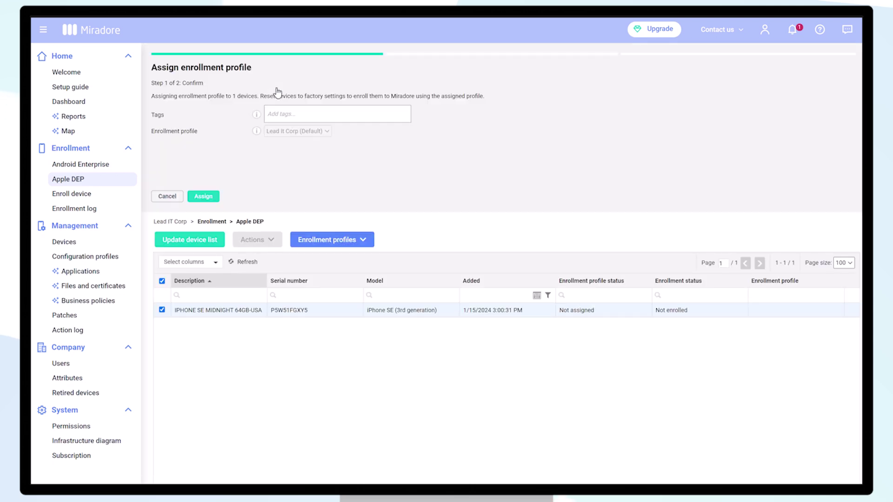
{"action": "left_click", "coordinate": [200, 199]}
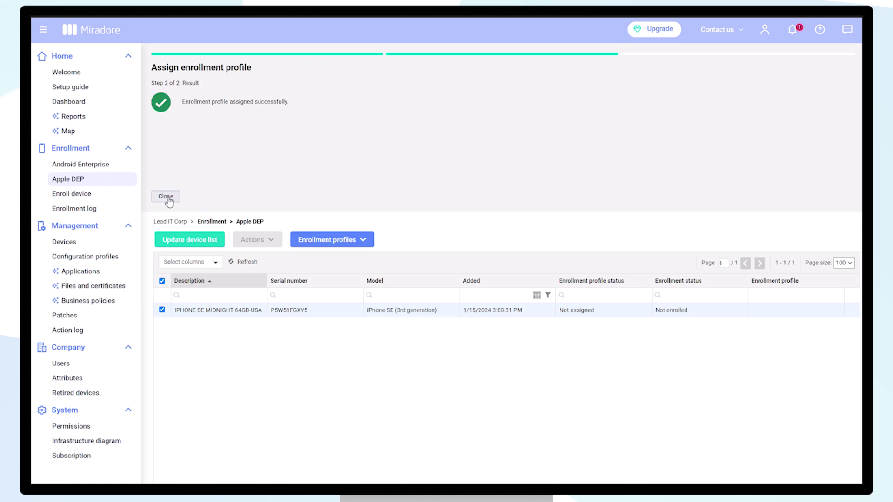
{"action": "left_click", "coordinate": [167, 197]}
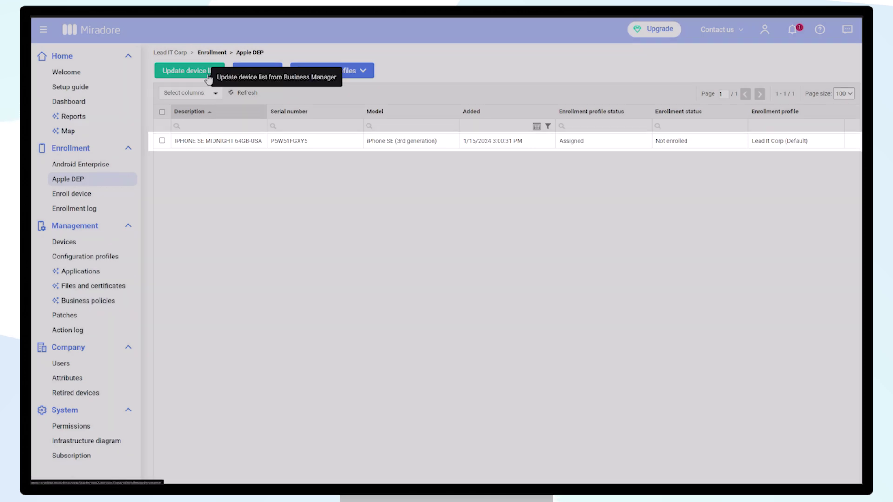
Update all devices from Apple DEP and dismiss the update result.
{"action": "left_click", "coordinate": [208, 76]}
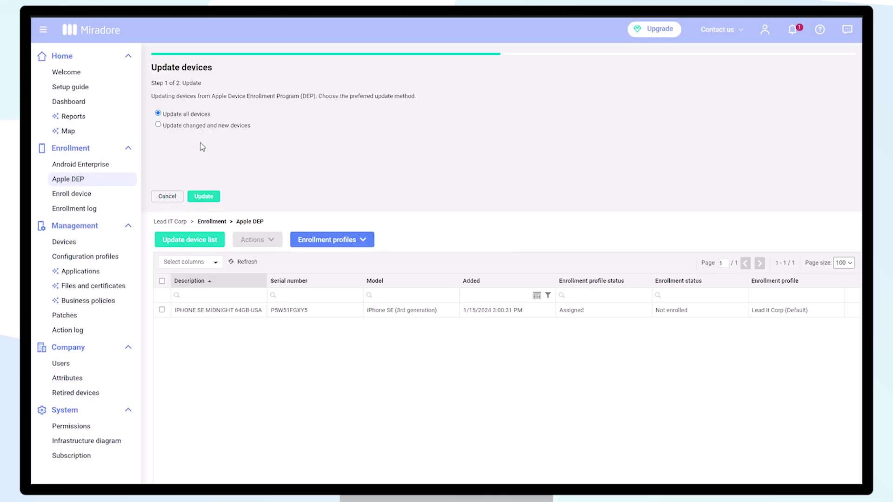
{"action": "left_click", "coordinate": [206, 196]}
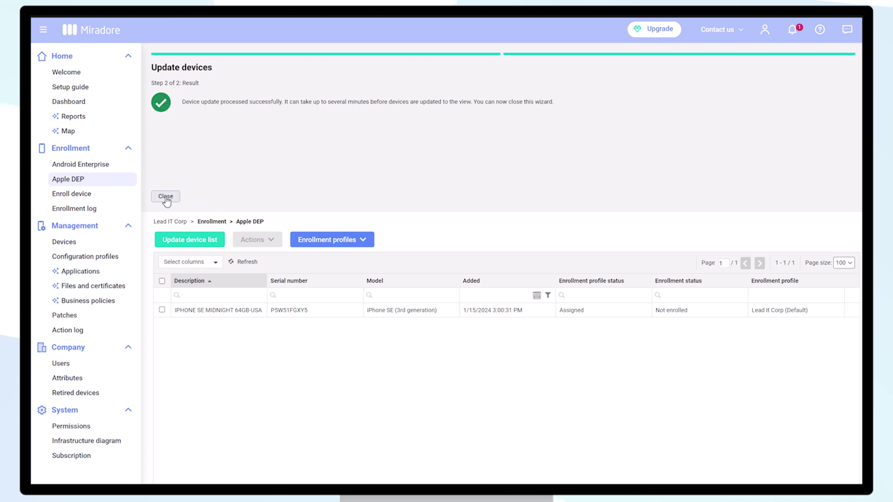
{"action": "left_click", "coordinate": [166, 196]}
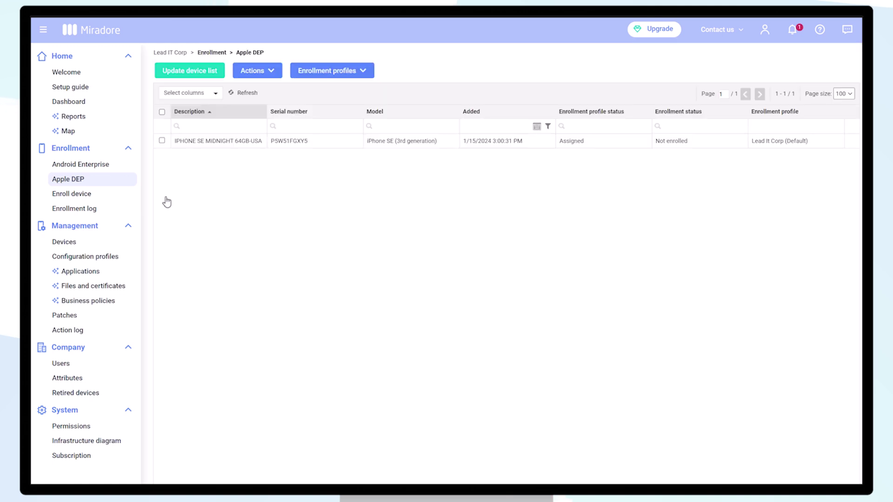